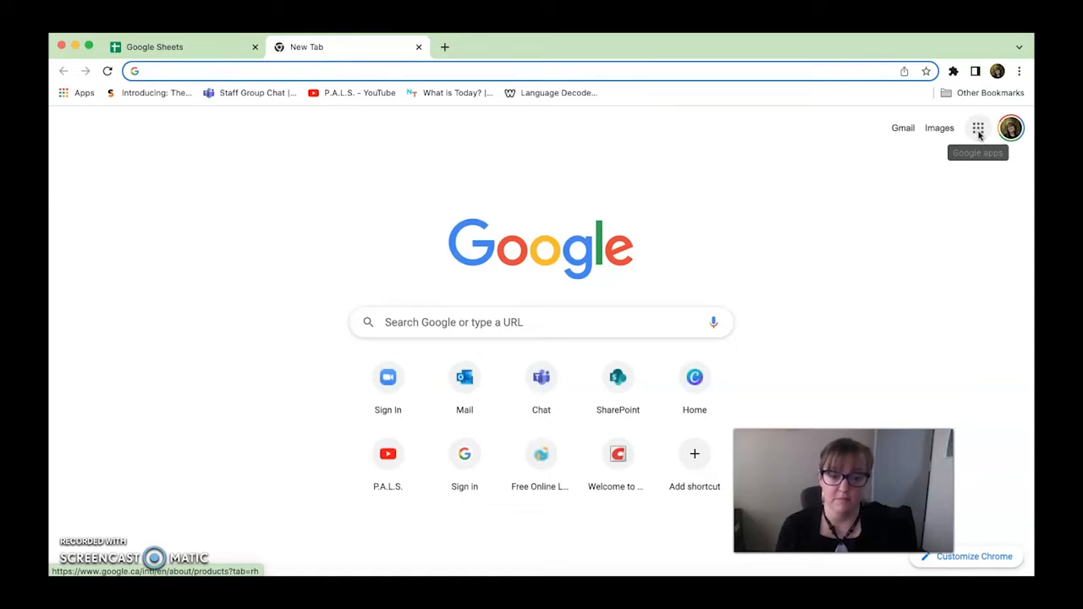
Go to Google Sheets from the Google apps and open the "celebration budget" spreadsheet
click(978, 129)
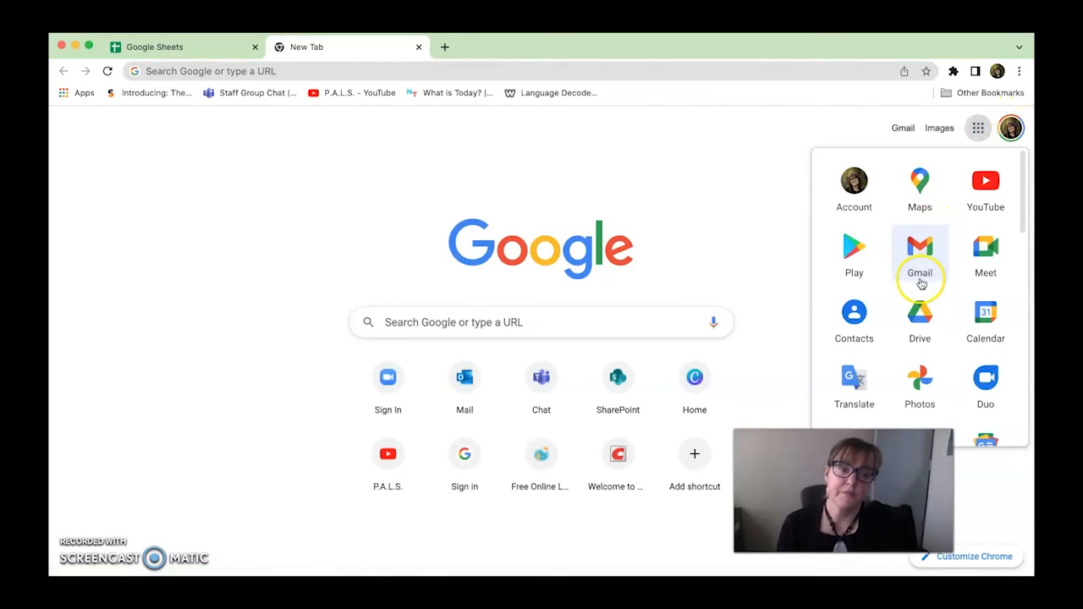
scroll(918, 340, down, 2)
scroll(918, 340, down, 5)
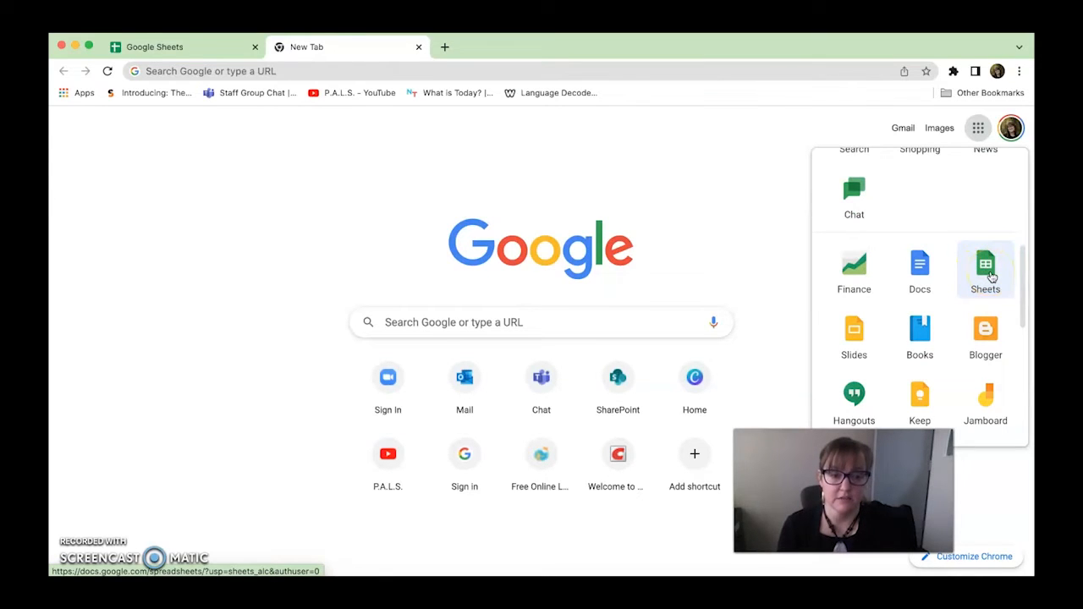
click(990, 273)
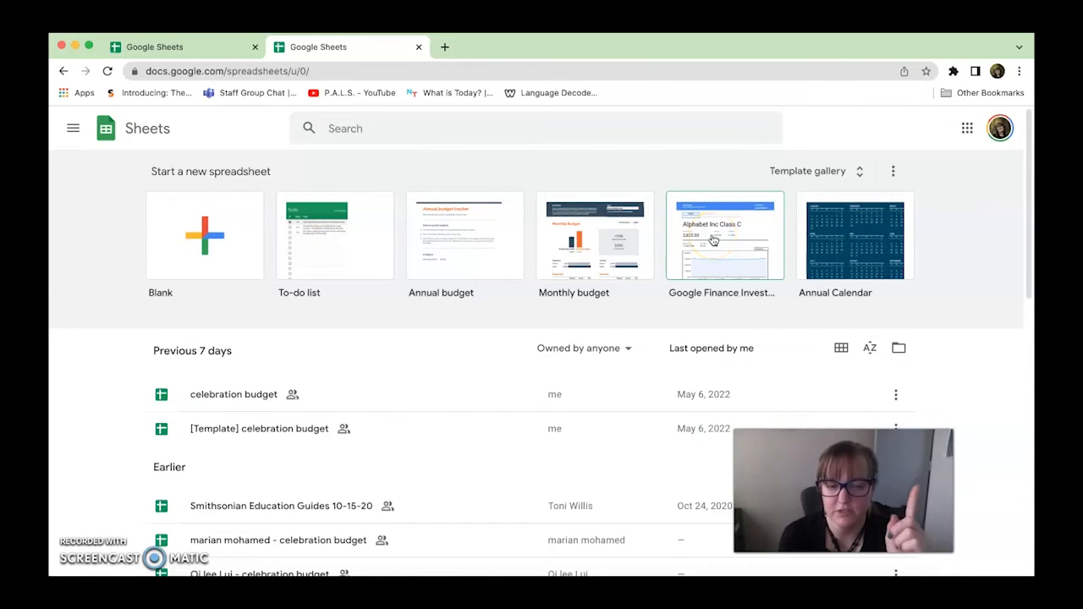
click(247, 392)
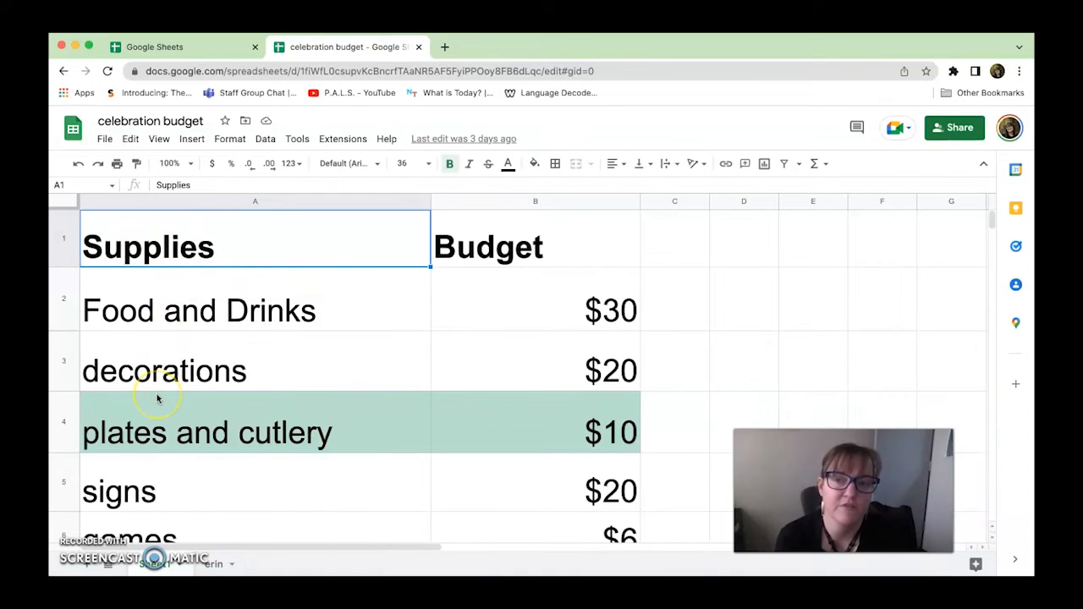
Look over the supplies and budget table and inspect the formula behind the total in cell B7
scroll(158, 399, down, 1)
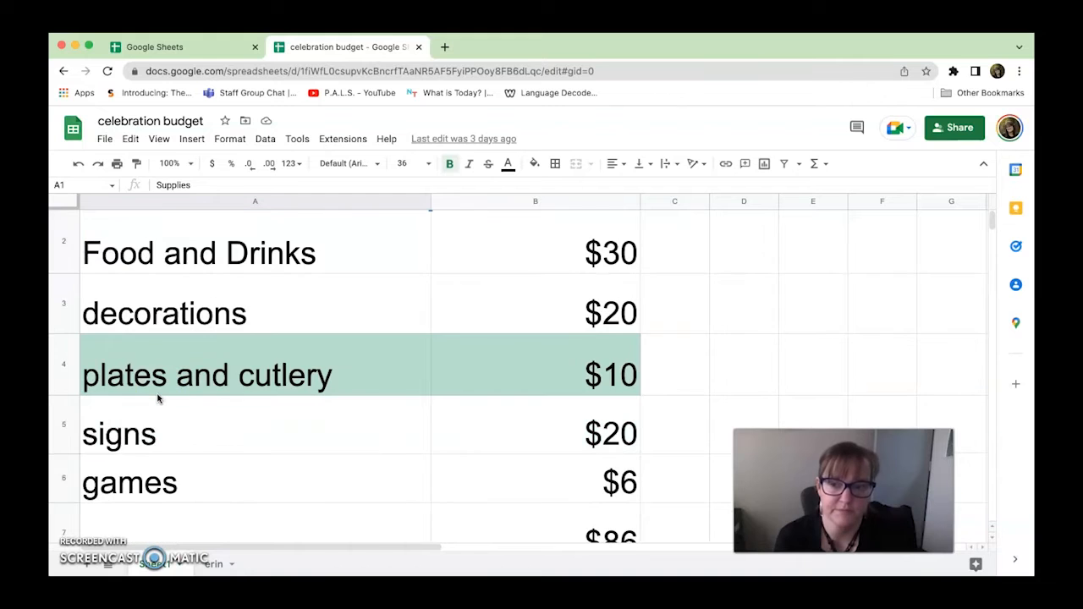
scroll(161, 410, up, 1)
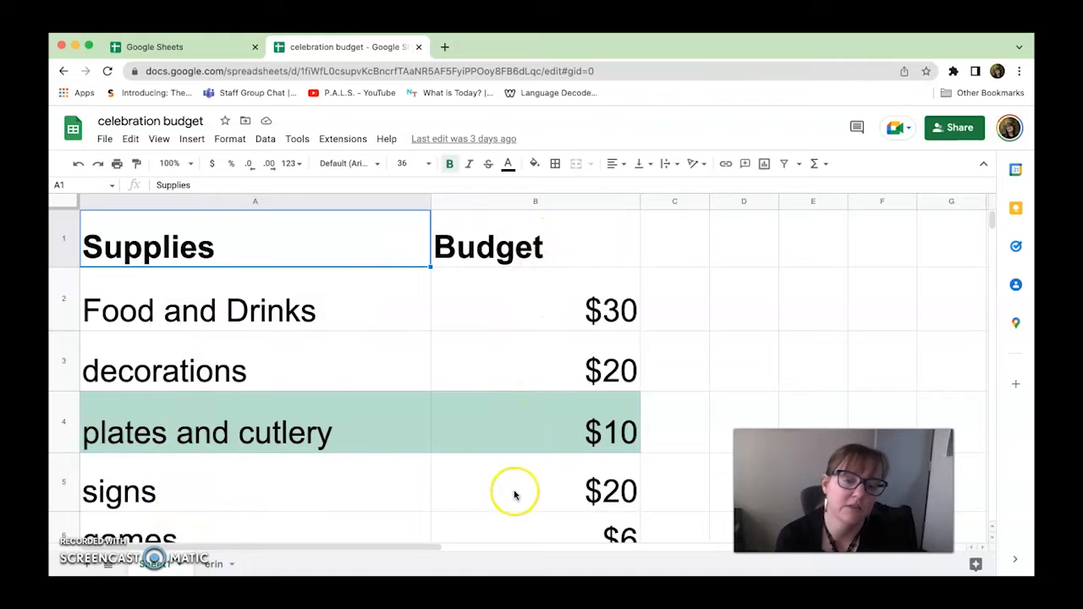
scroll(509, 505, right, 3)
scroll(509, 505, down, 3)
scroll(509, 505, up, 2)
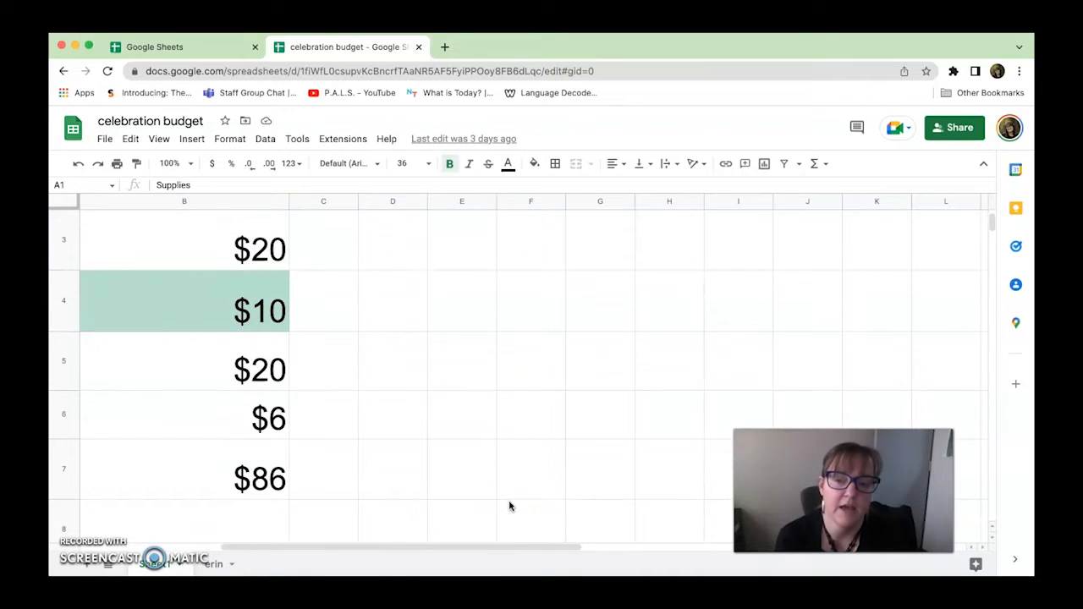
click(210, 477)
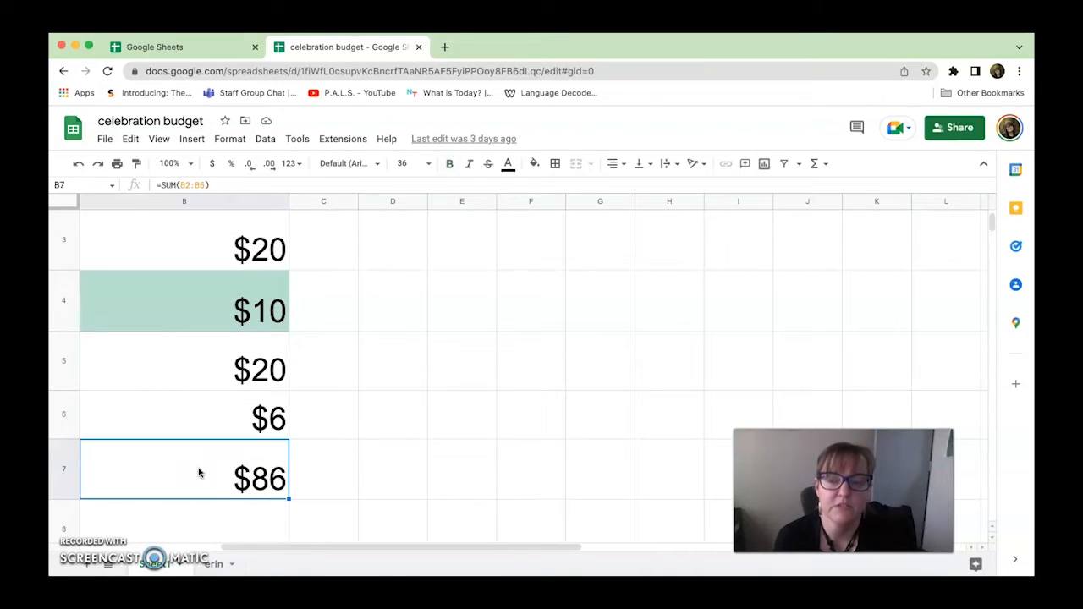
scroll(200, 471, left, 2)
scroll(200, 471, down, 1)
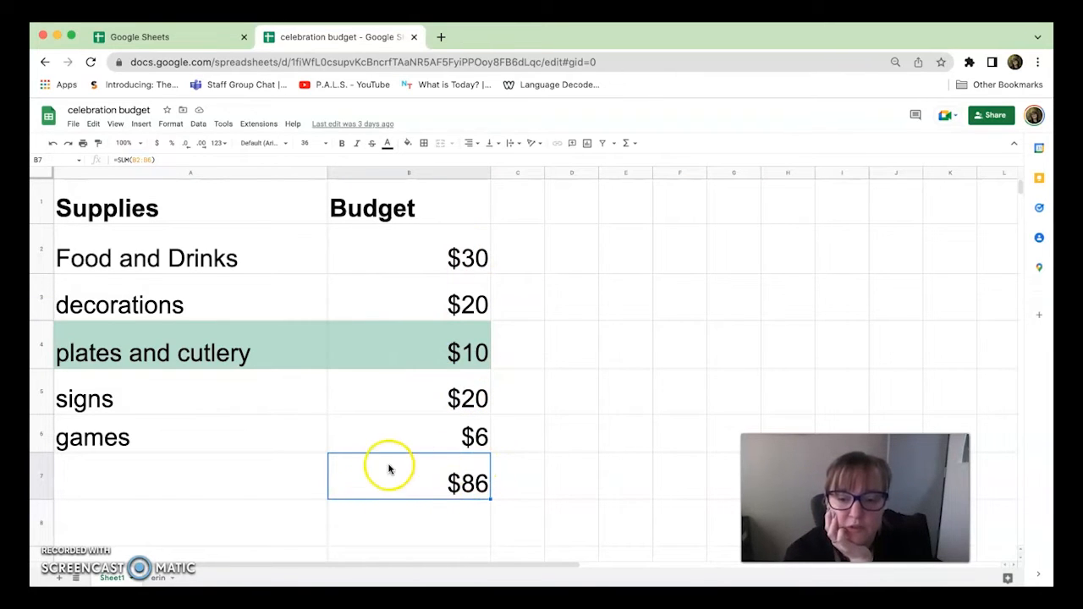
click(131, 160)
drag(131, 160, 110, 163)
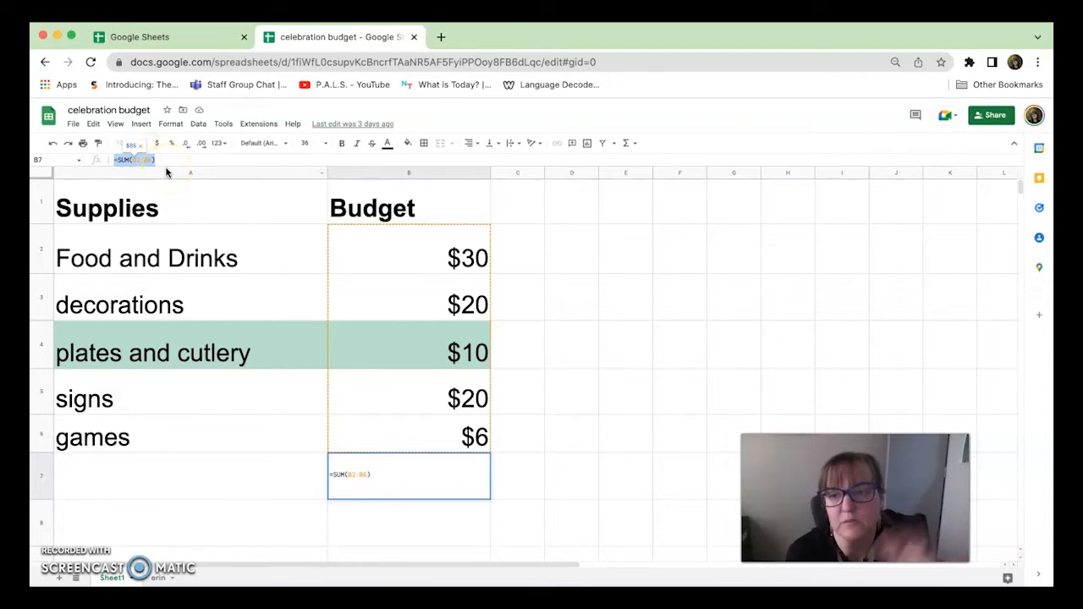
click(572, 237)
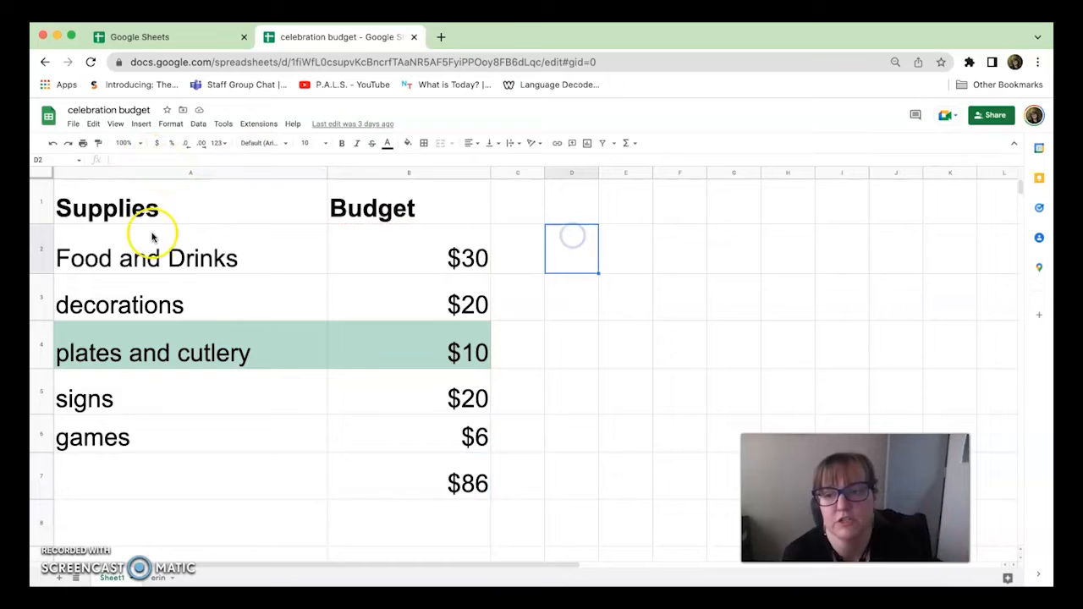
Examine how row 1, column A and individual cells such as B1 and A5 are referenced in the sheet
click(34, 206)
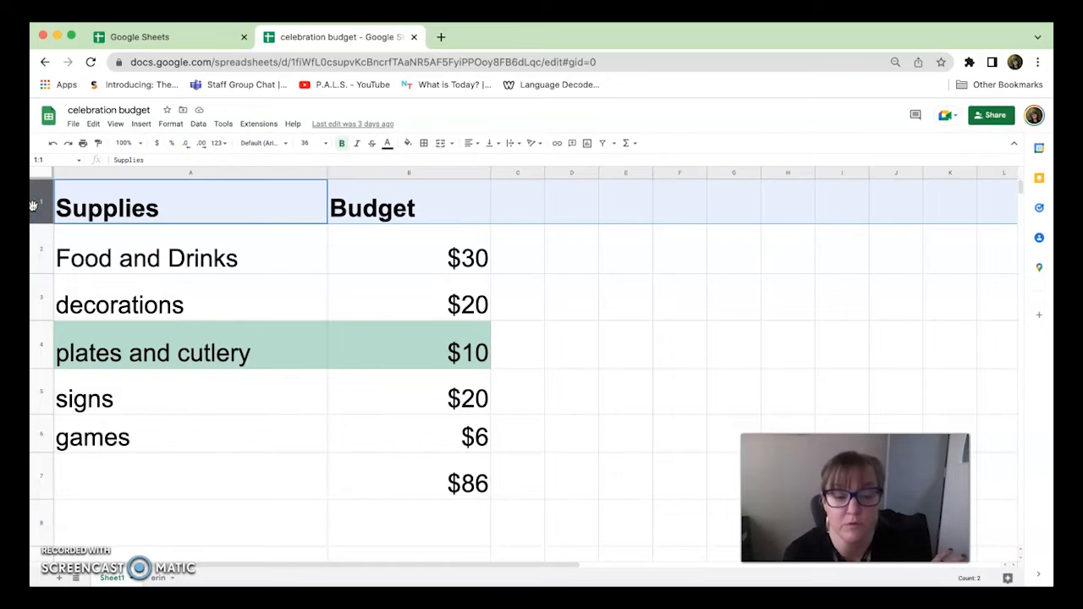
click(129, 173)
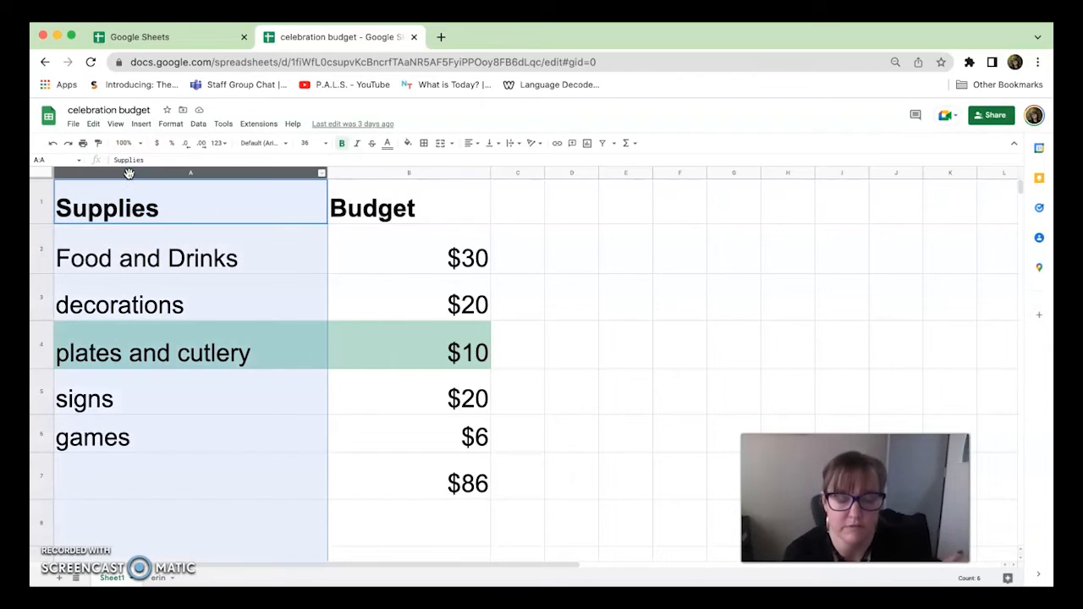
click(41, 206)
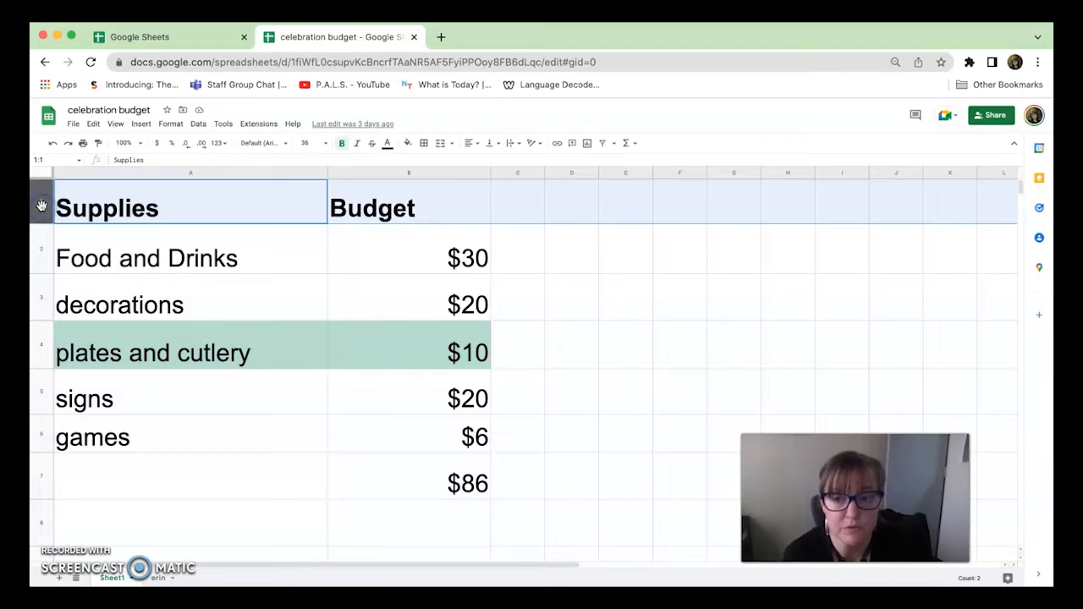
click(104, 174)
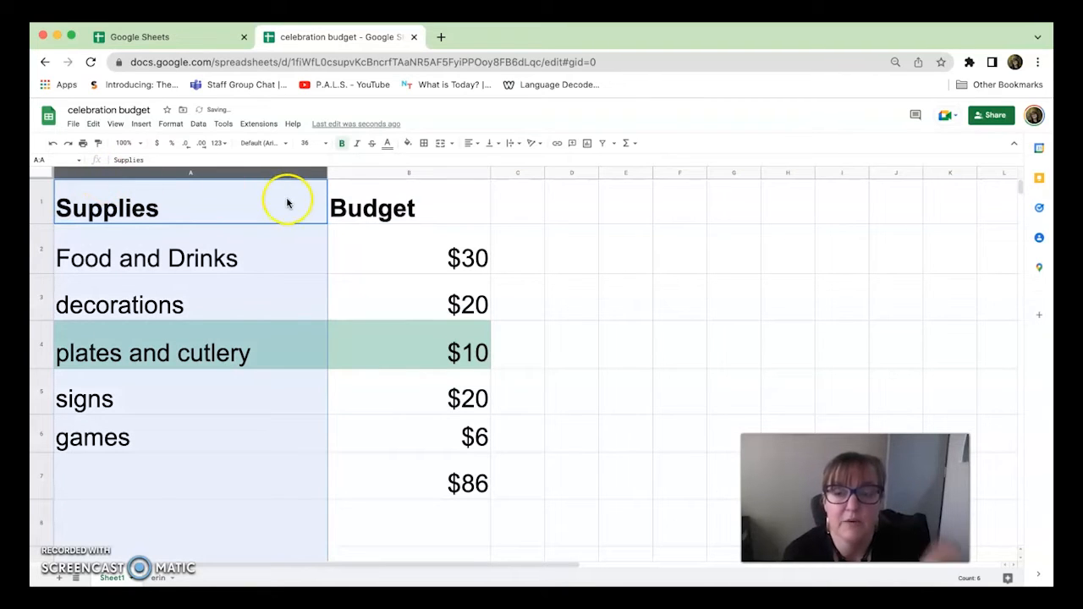
click(420, 207)
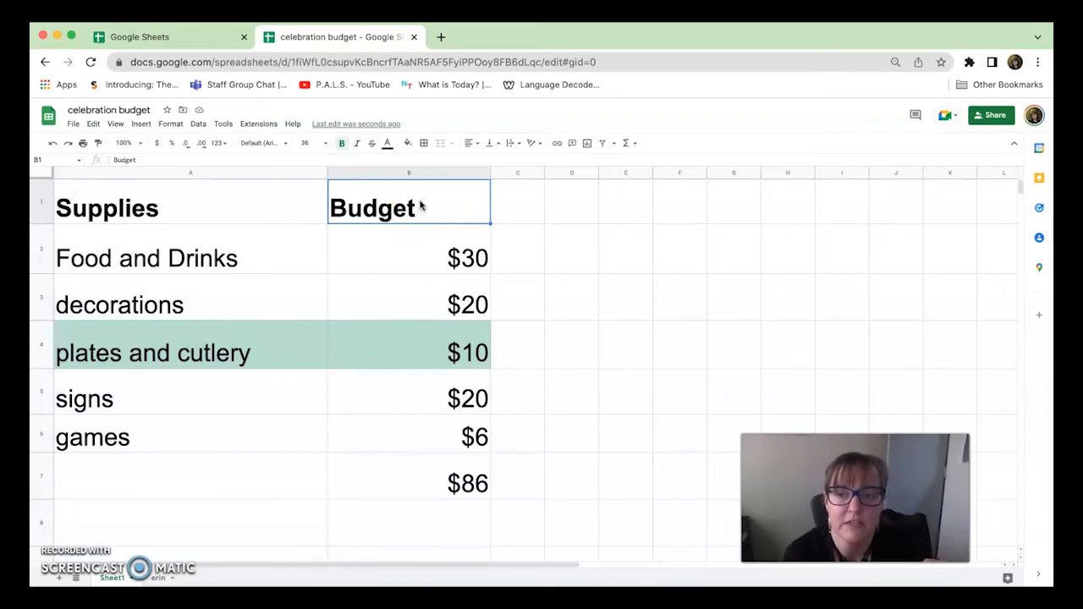
click(409, 176)
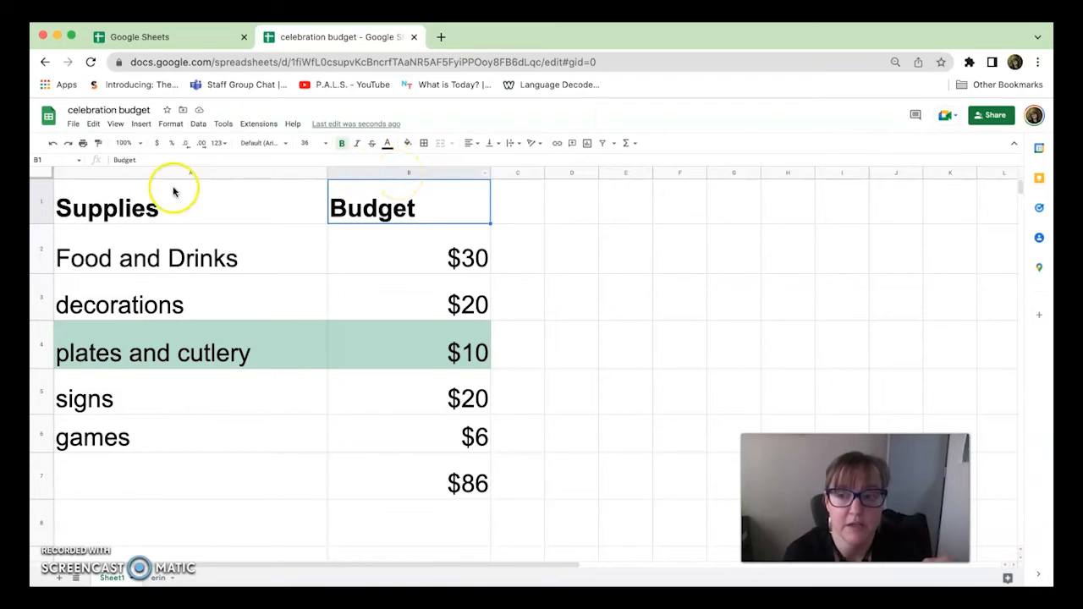
click(38, 159)
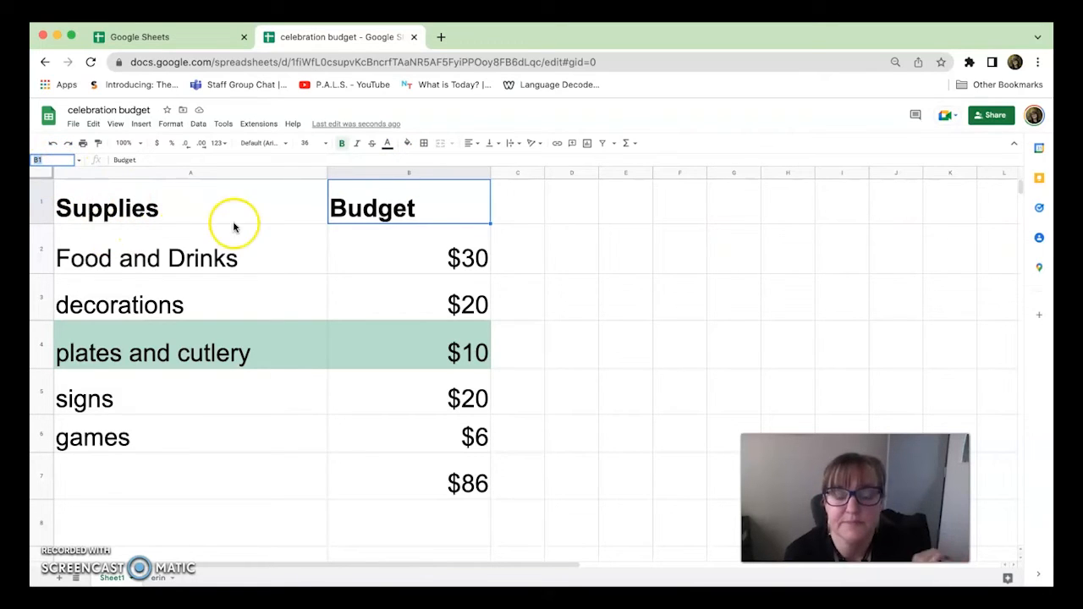
click(250, 404)
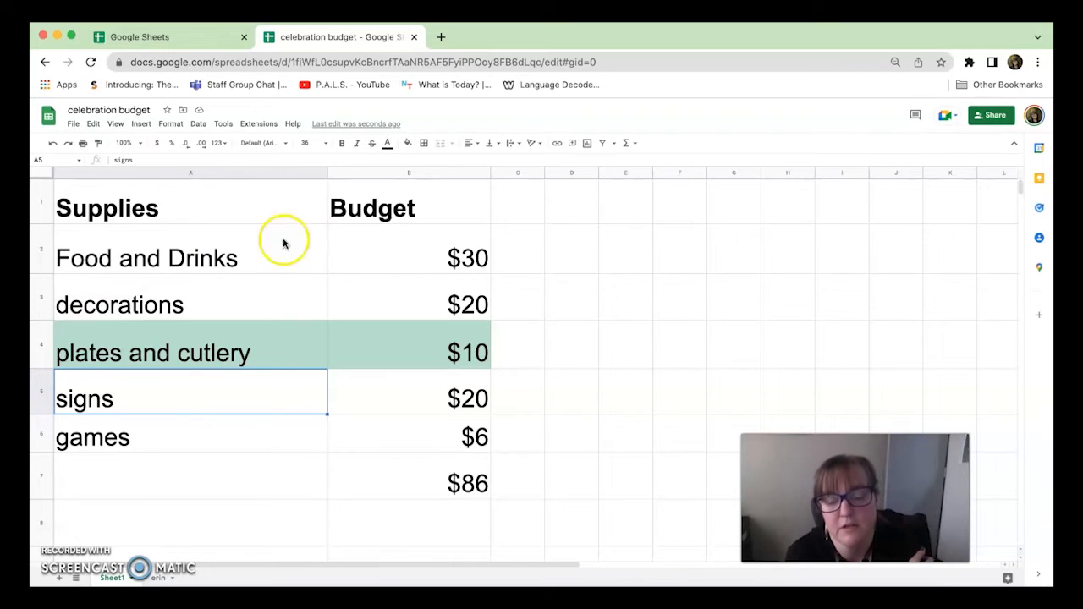
Clear the total in B7 and total the budget amounts with a SUM of B2:B7 in cell B8
click(466, 475)
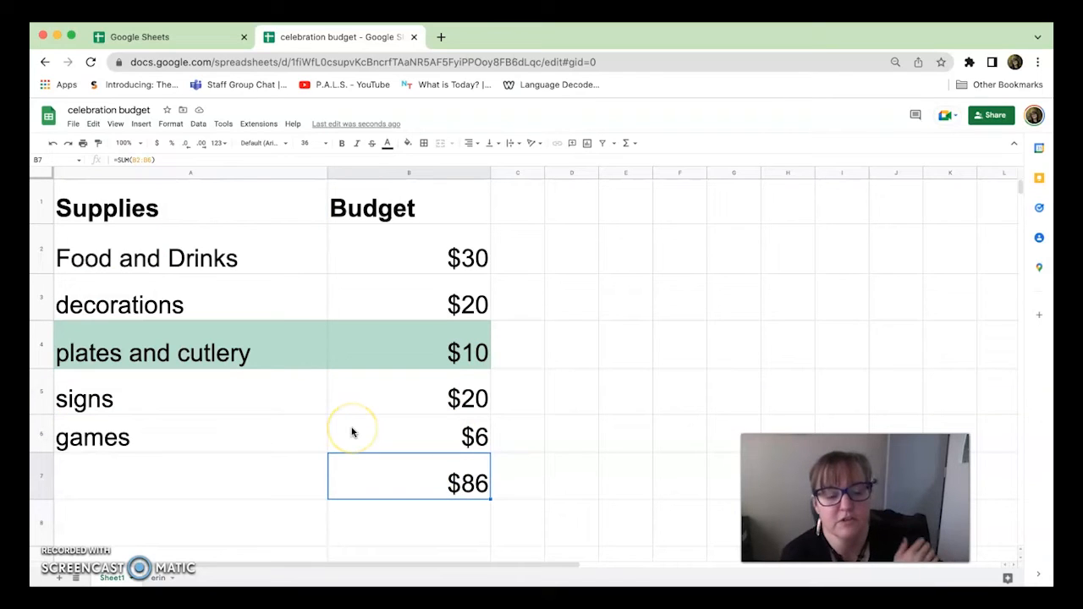
key(Delete)
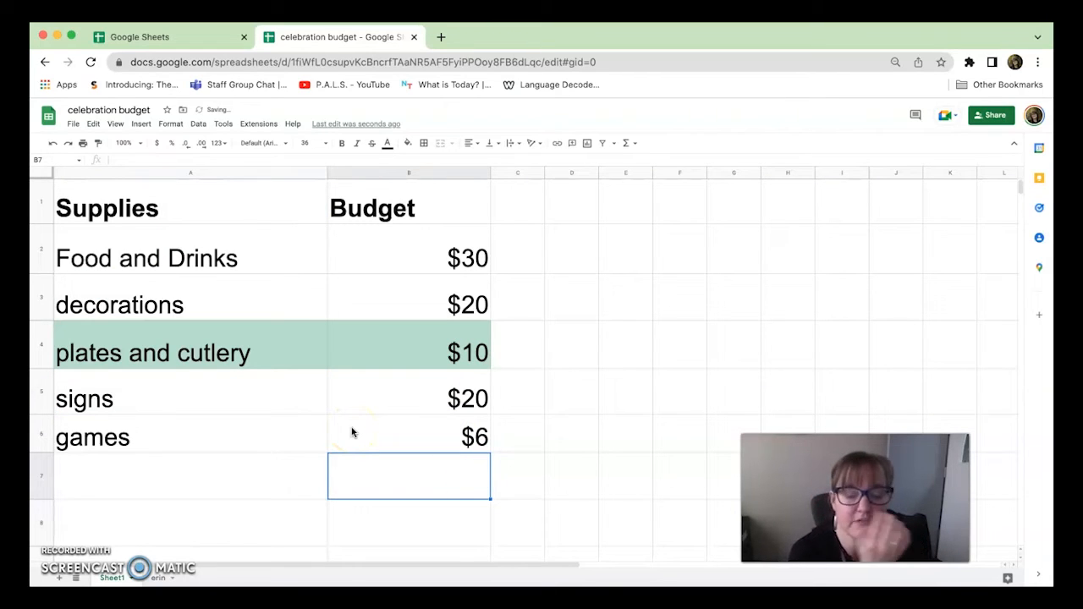
click(400, 236)
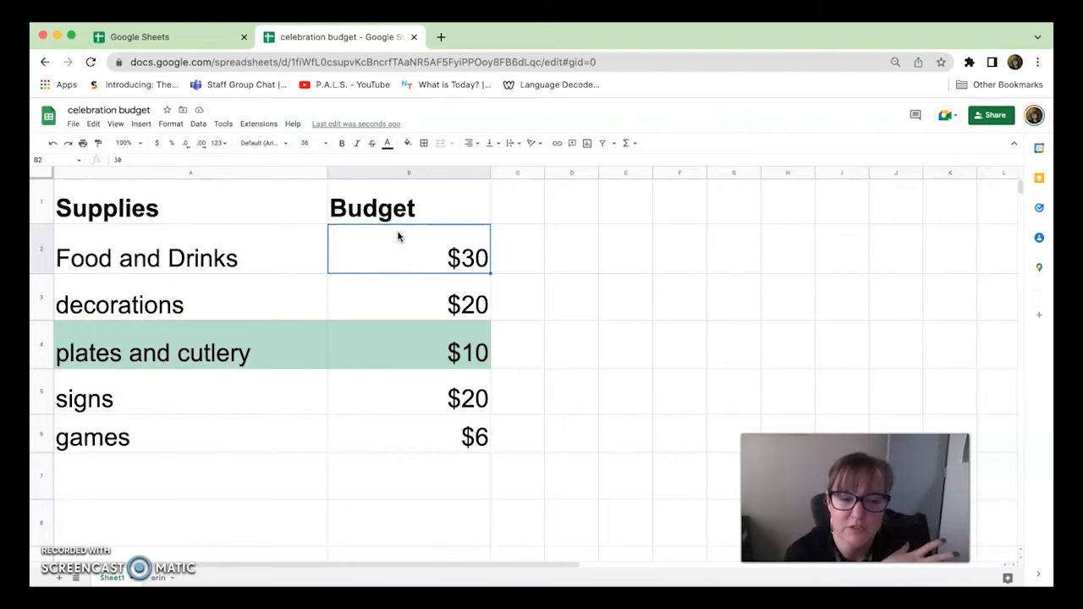
drag(400, 236, 414, 473)
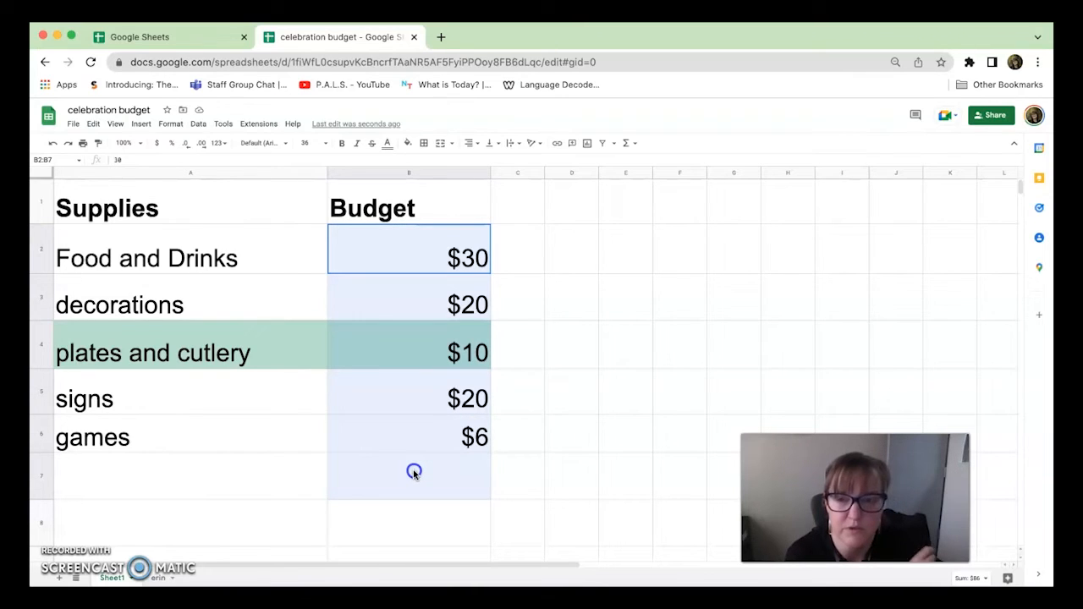
drag(413, 472, 413, 471)
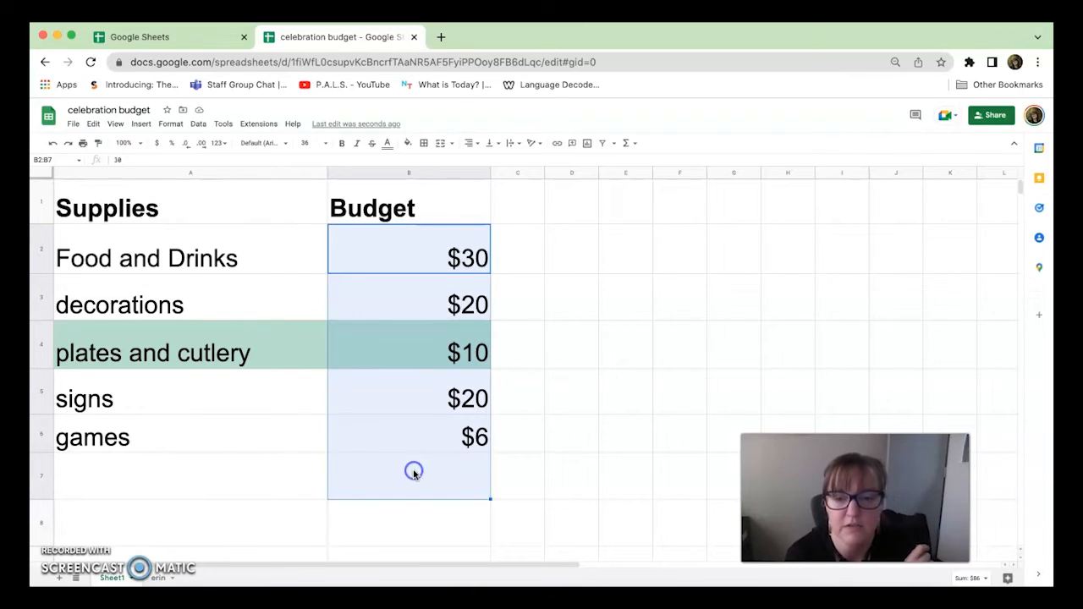
click(629, 144)
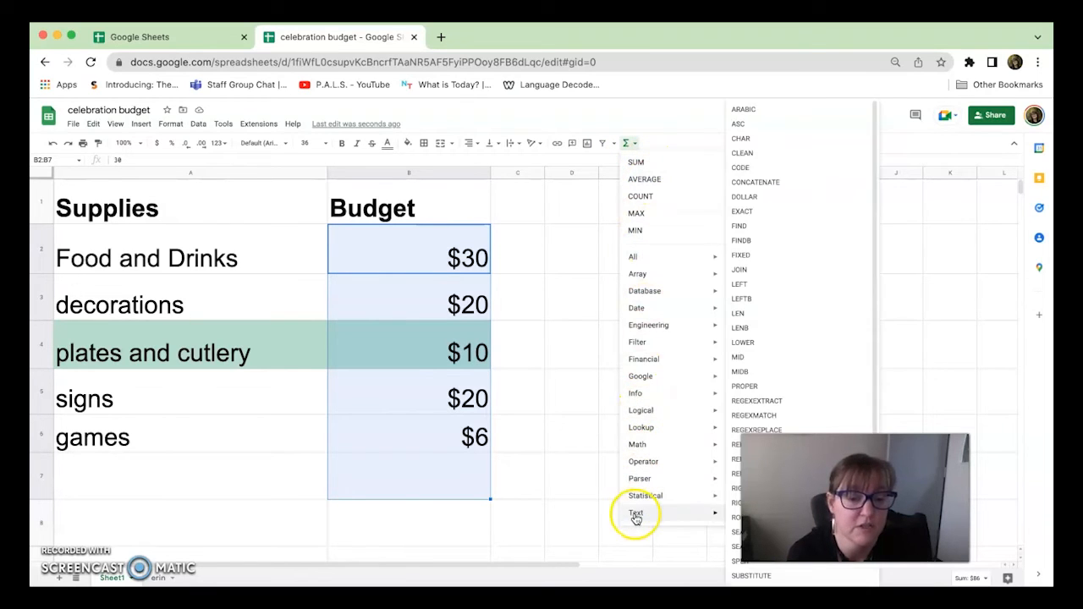
mouse_move(644, 272)
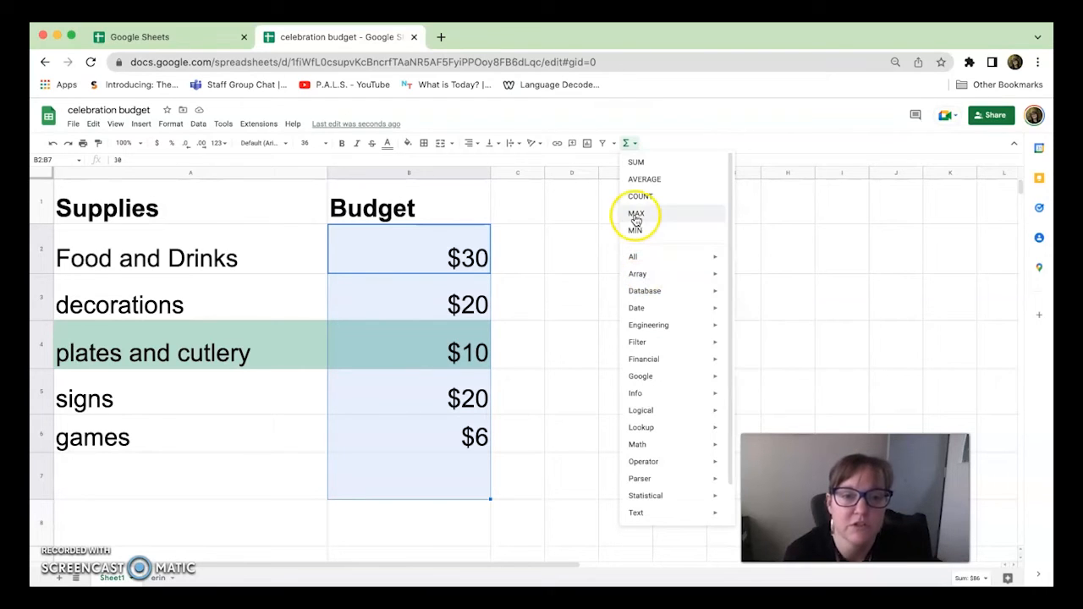
click(657, 165)
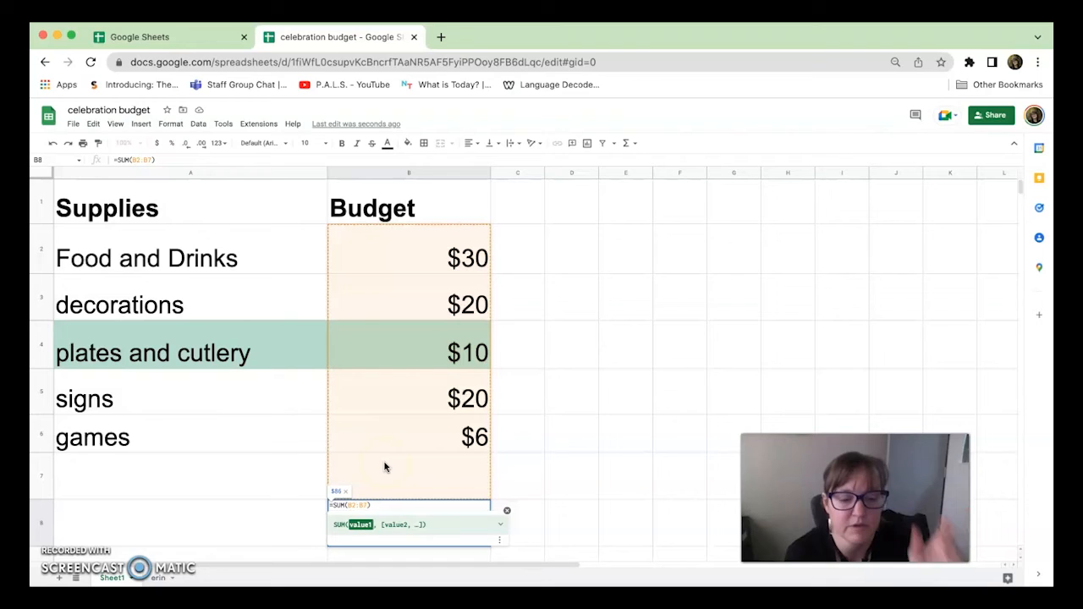
key(Return)
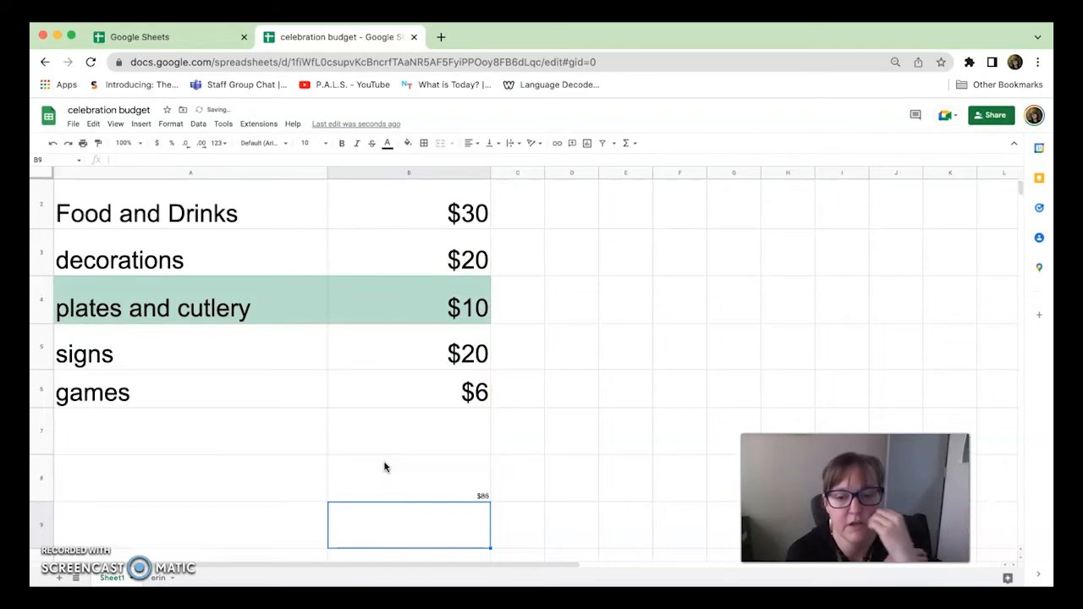
Set the font size of the new total in cell B8 to 36
click(457, 476)
click(328, 143)
click(304, 338)
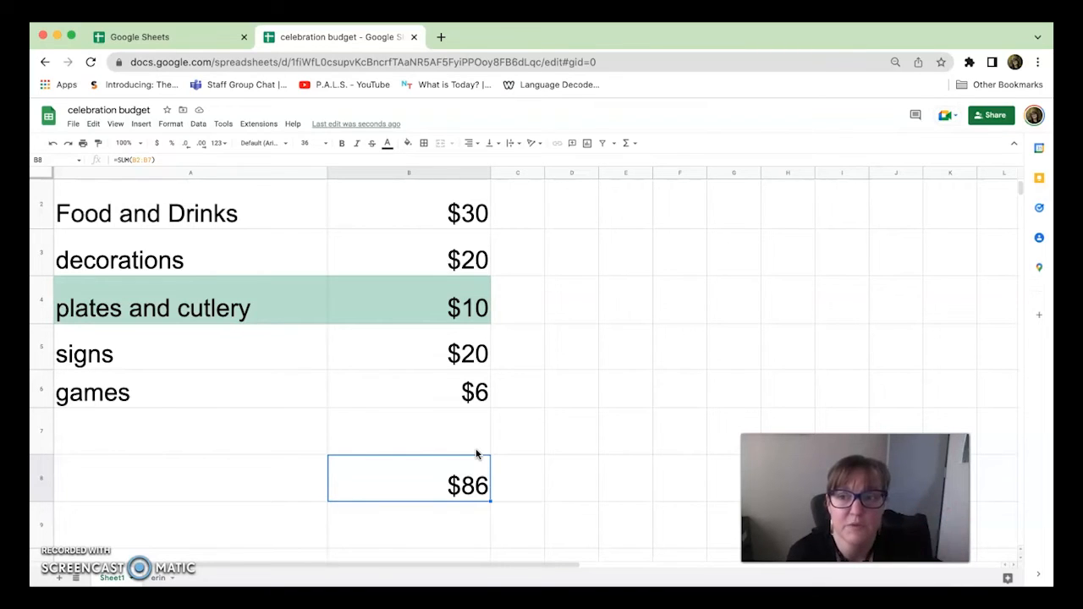
Return to the Sheets home page, open the full template gallery and look through the recently used and personal templates
click(218, 38)
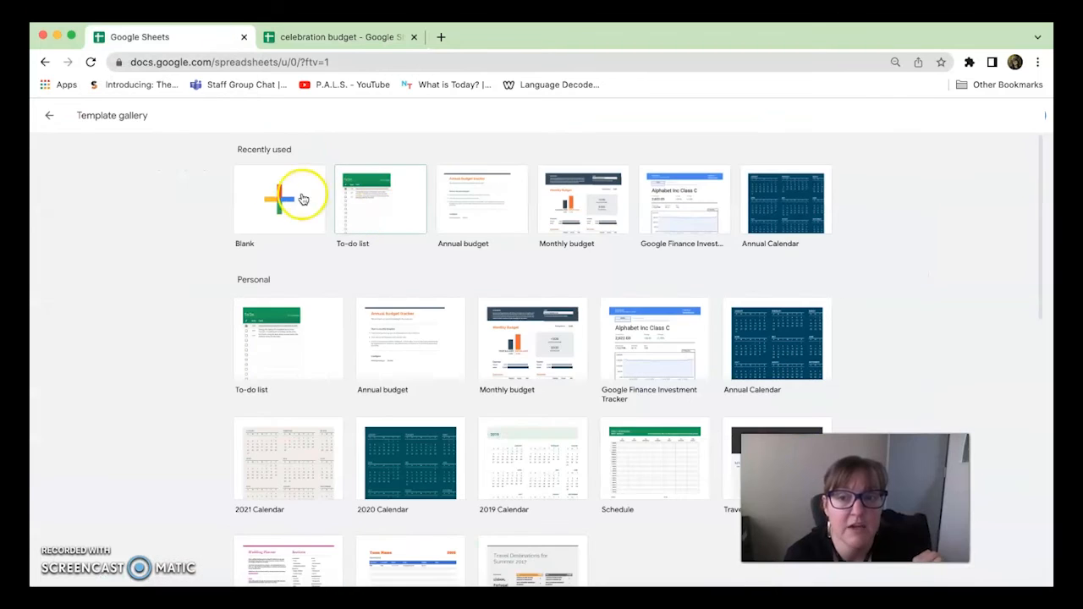
click(49, 115)
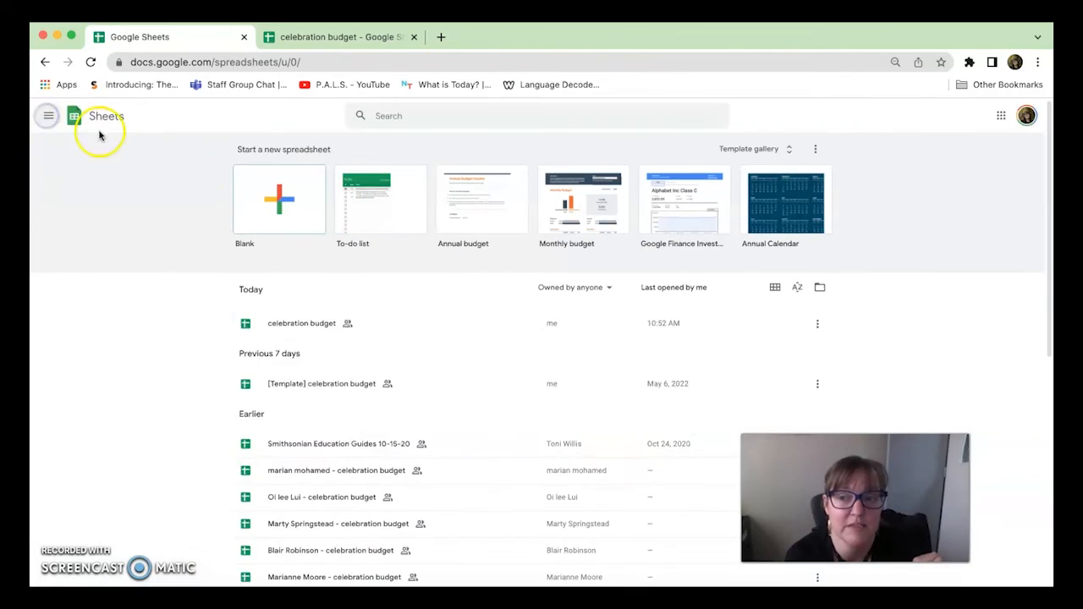
key(super+0)
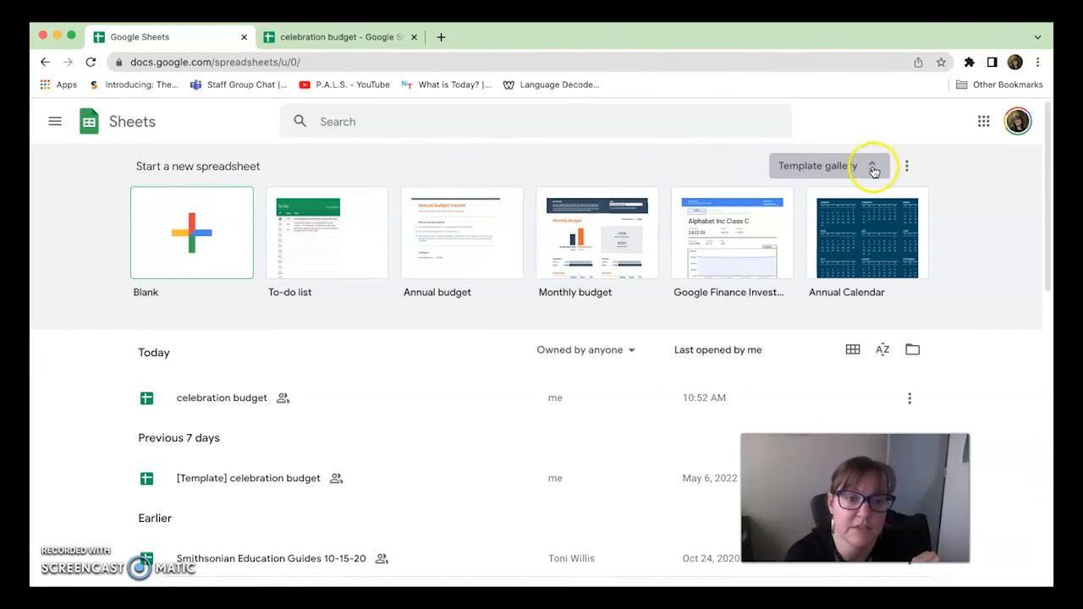
click(827, 168)
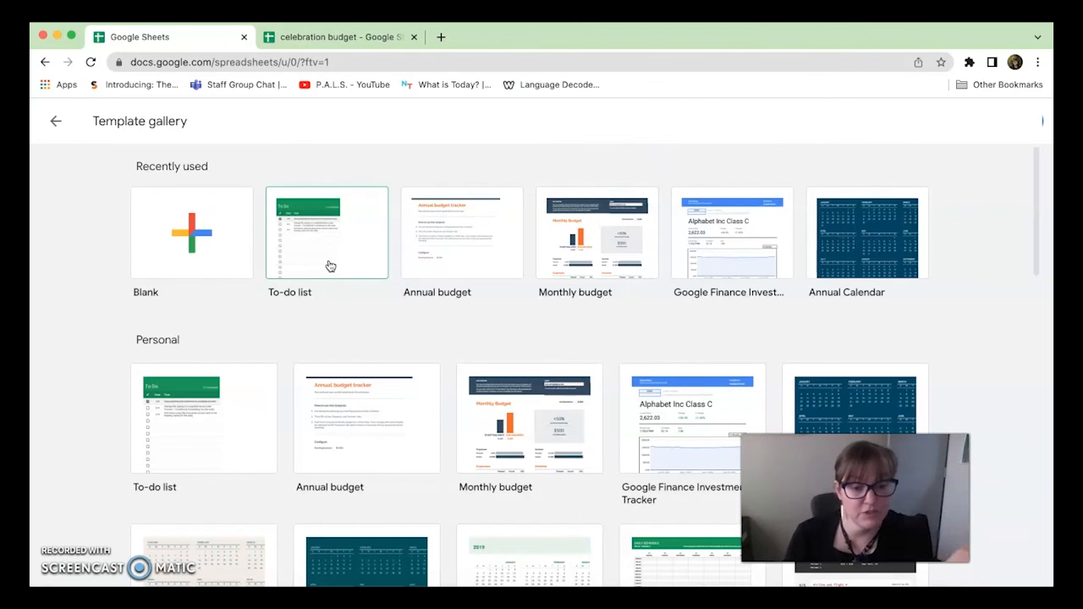
click(387, 253)
click(460, 264)
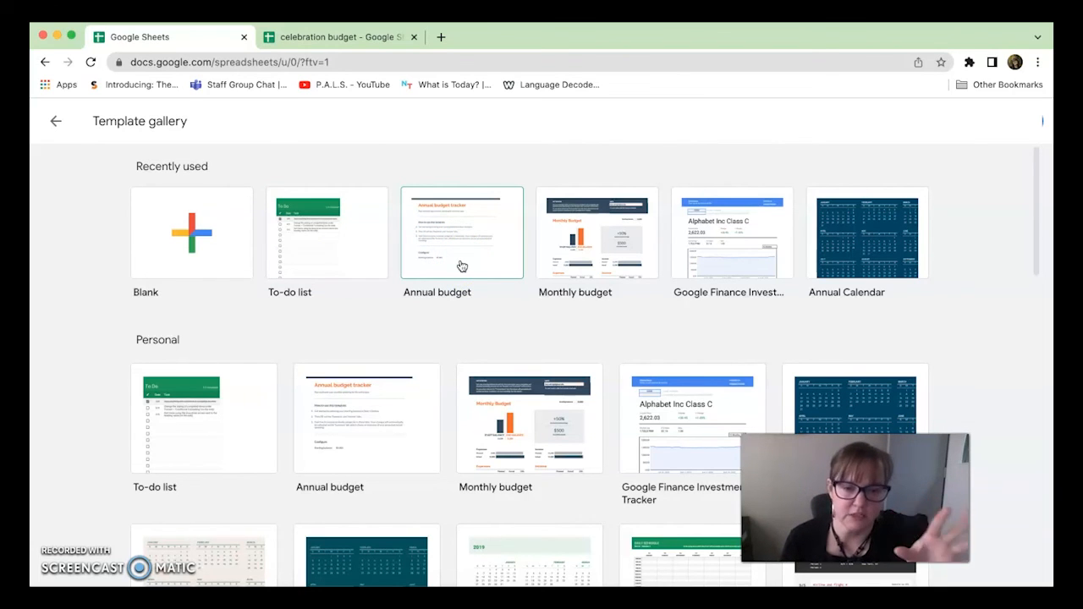
click(415, 396)
scroll(417, 400, down, 1)
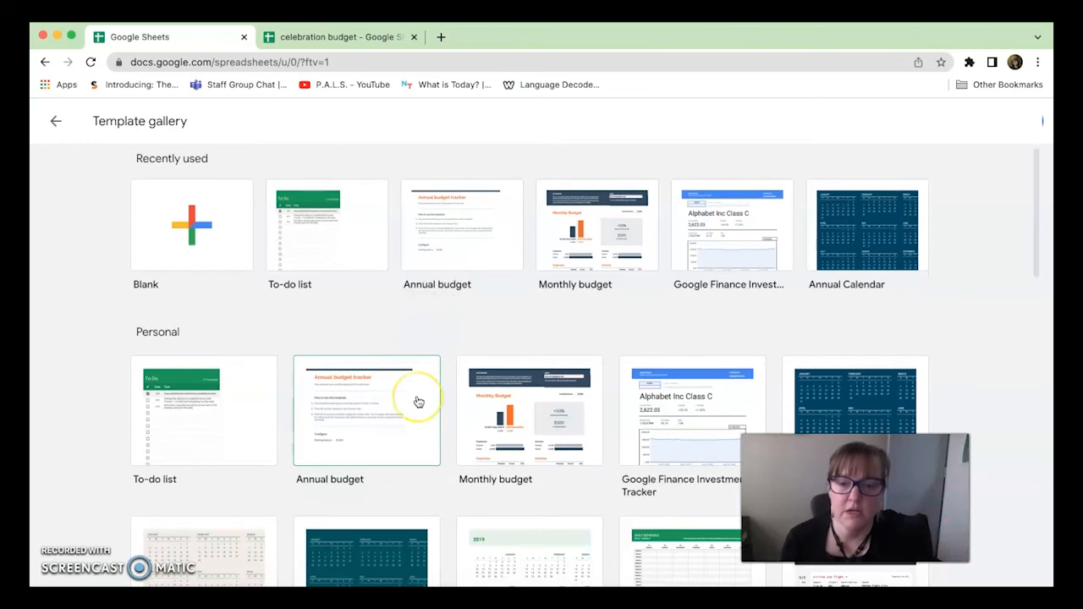
Browse the rest of the template gallery, examining the remaining personal templates and the work, project management and education templates
scroll(417, 401, up, 1)
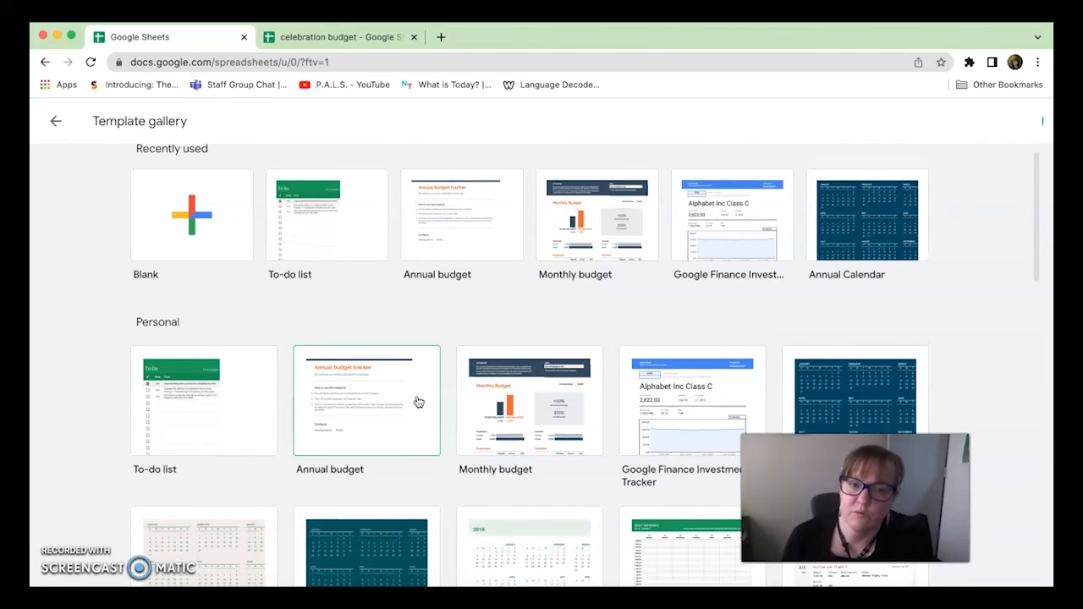
scroll(417, 401, down, 3)
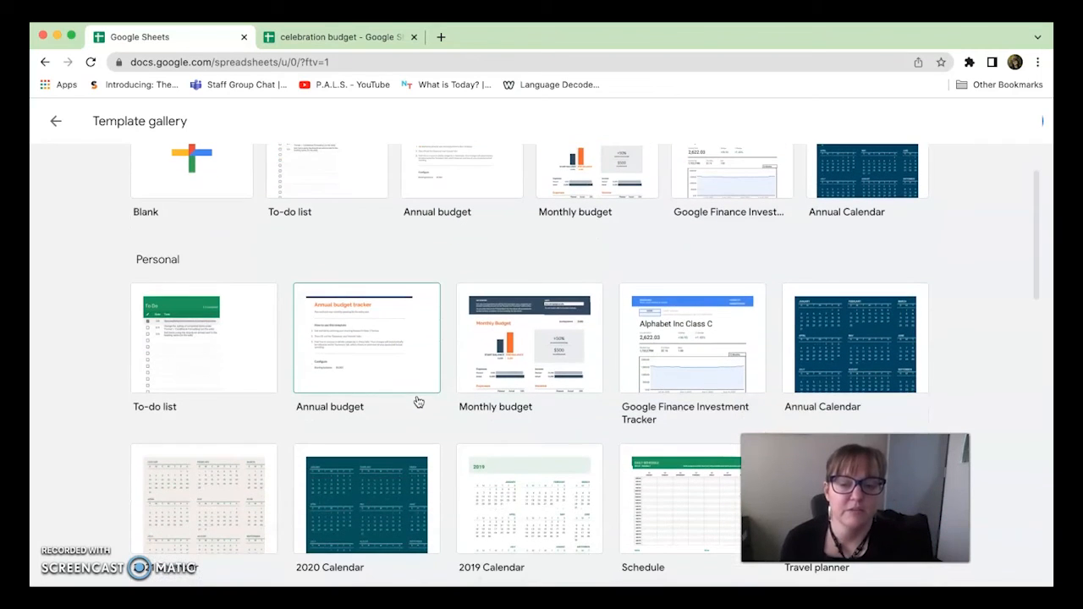
scroll(417, 401, down, 3)
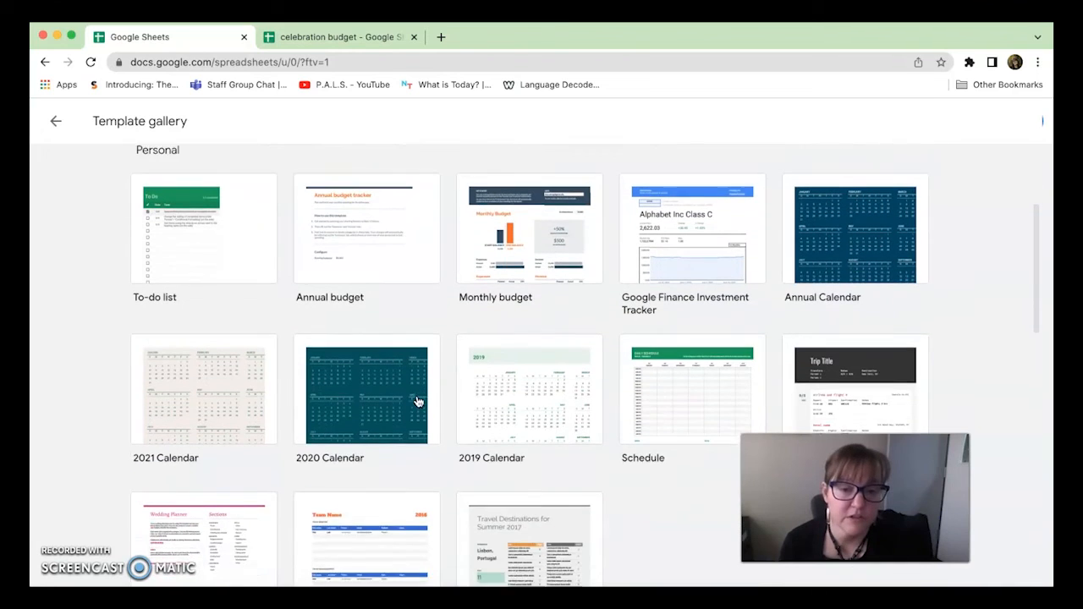
click(263, 381)
scroll(392, 426, down, 1)
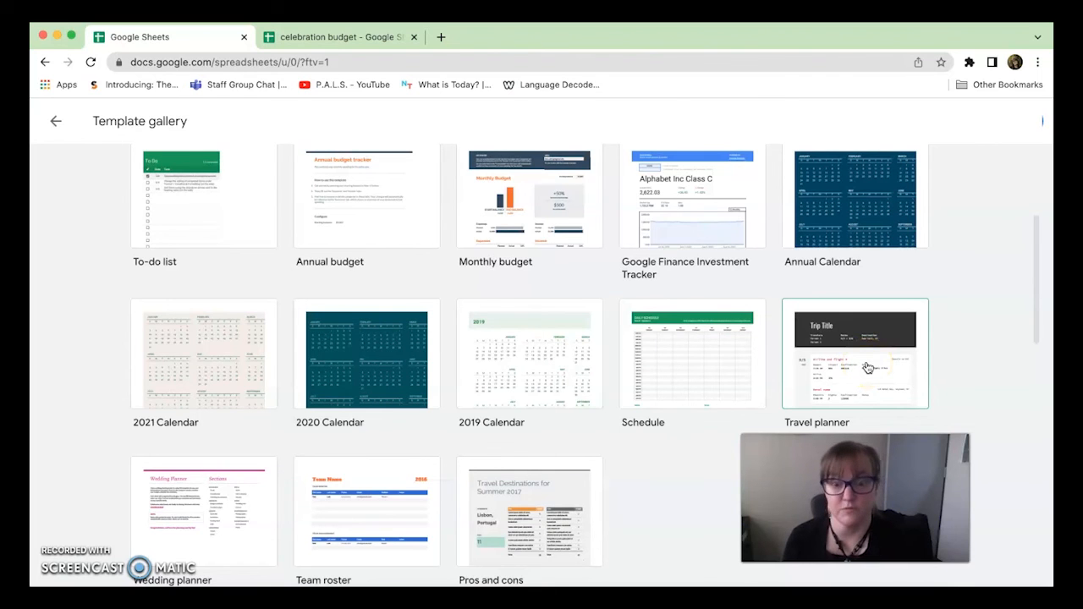
scroll(867, 368, down, 3)
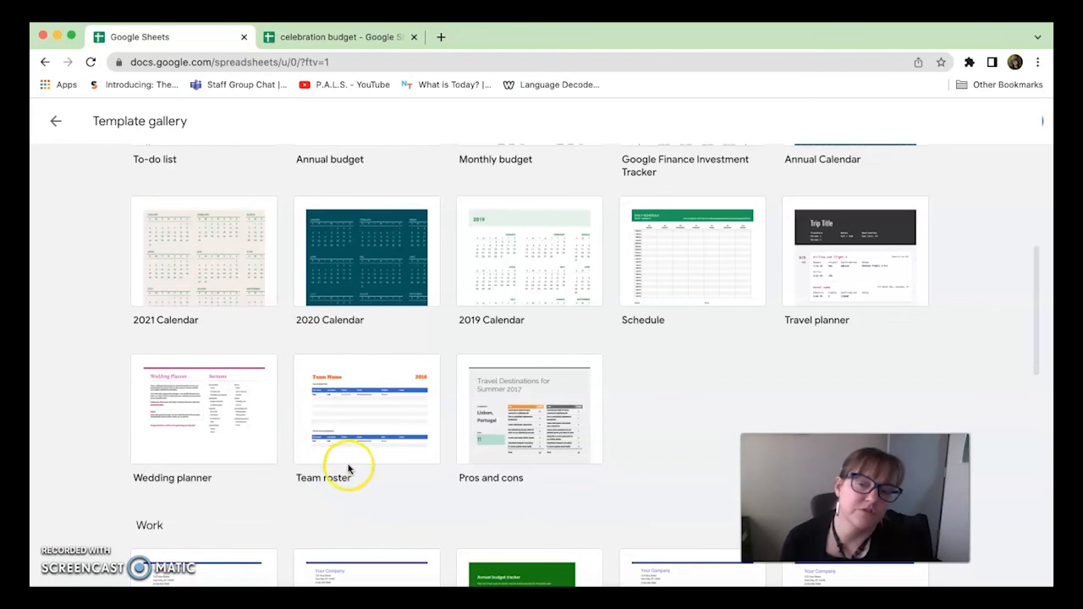
scroll(515, 466, down, 5)
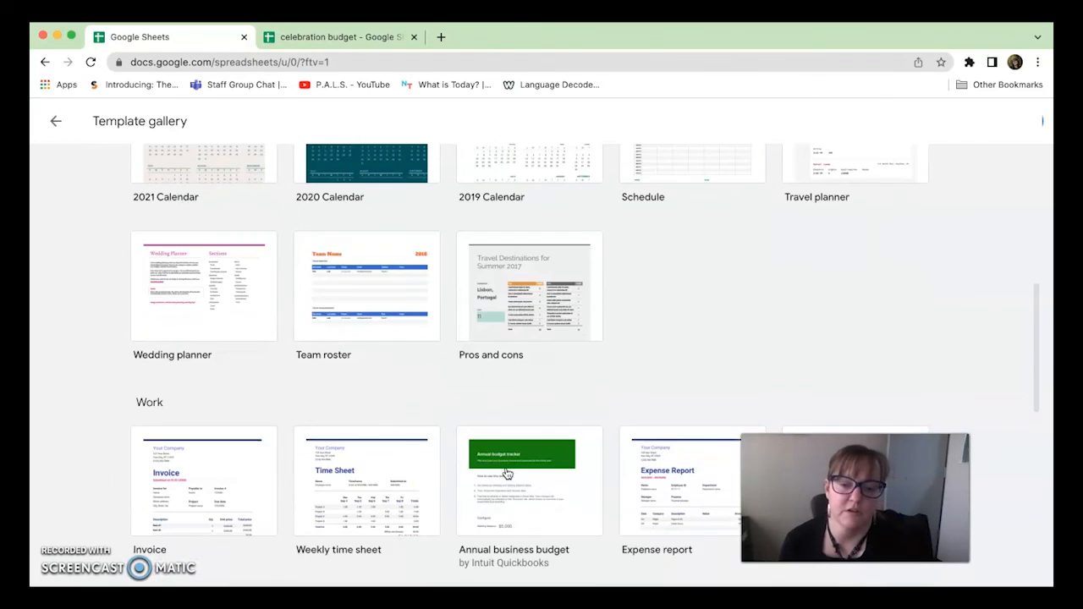
scroll(506, 473, down, 4)
click(507, 182)
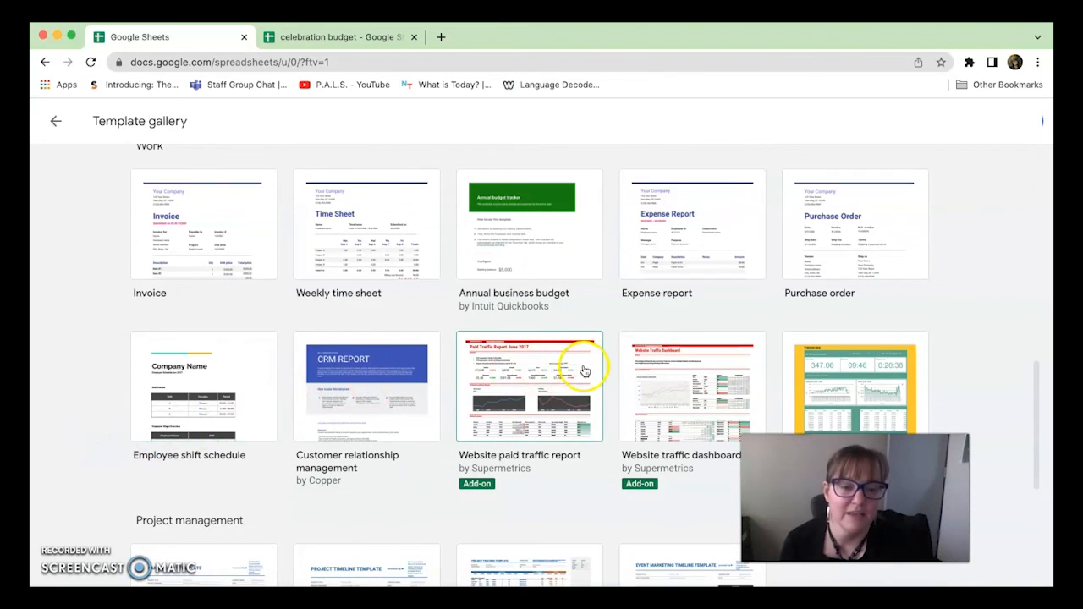
scroll(761, 376, down, 2)
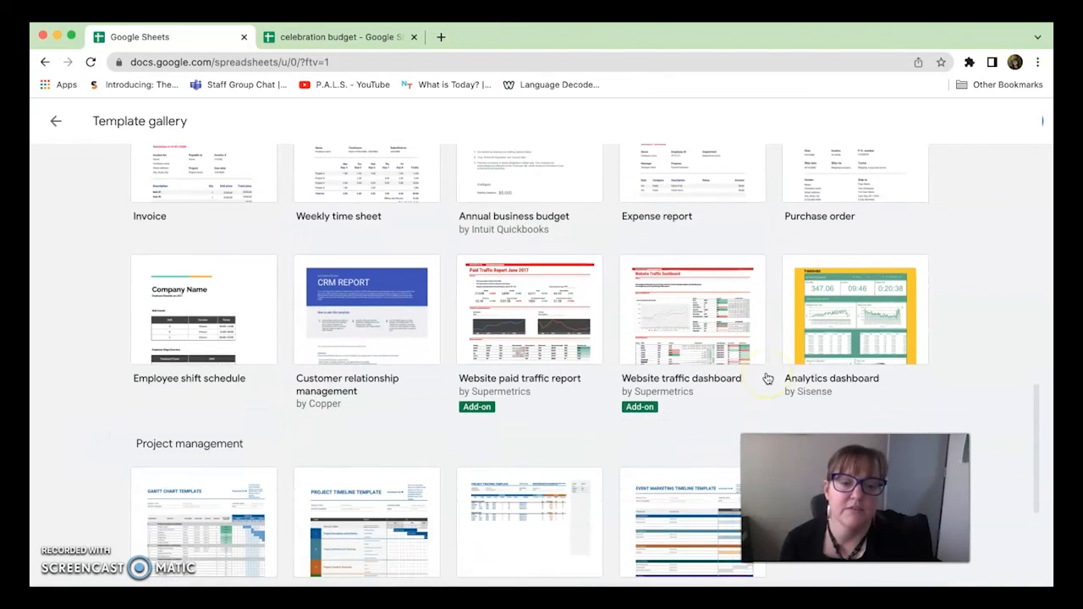
scroll(716, 433, down, 5)
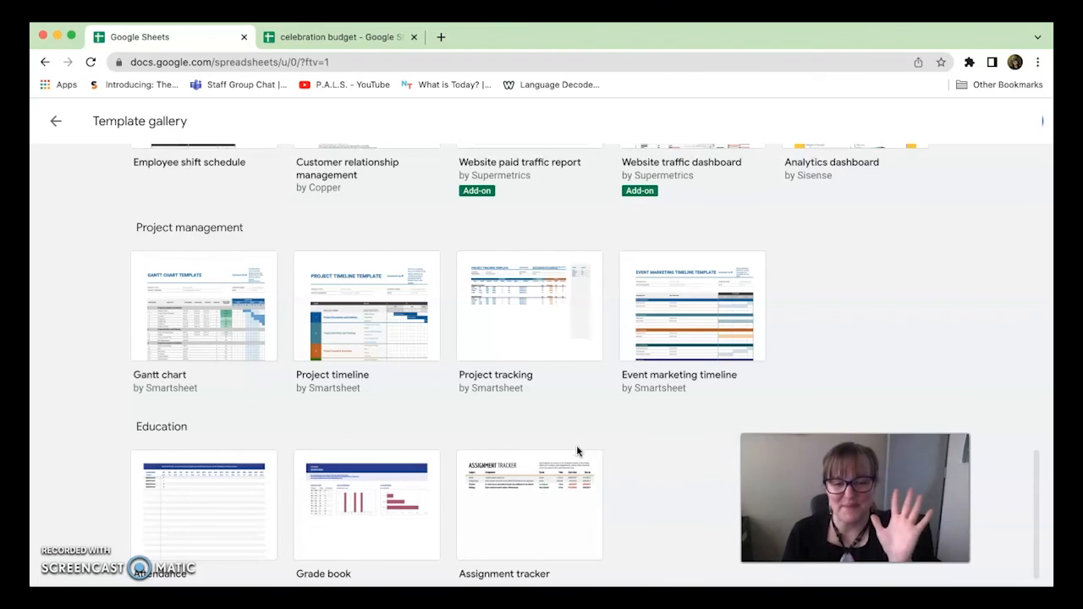
click(541, 499)
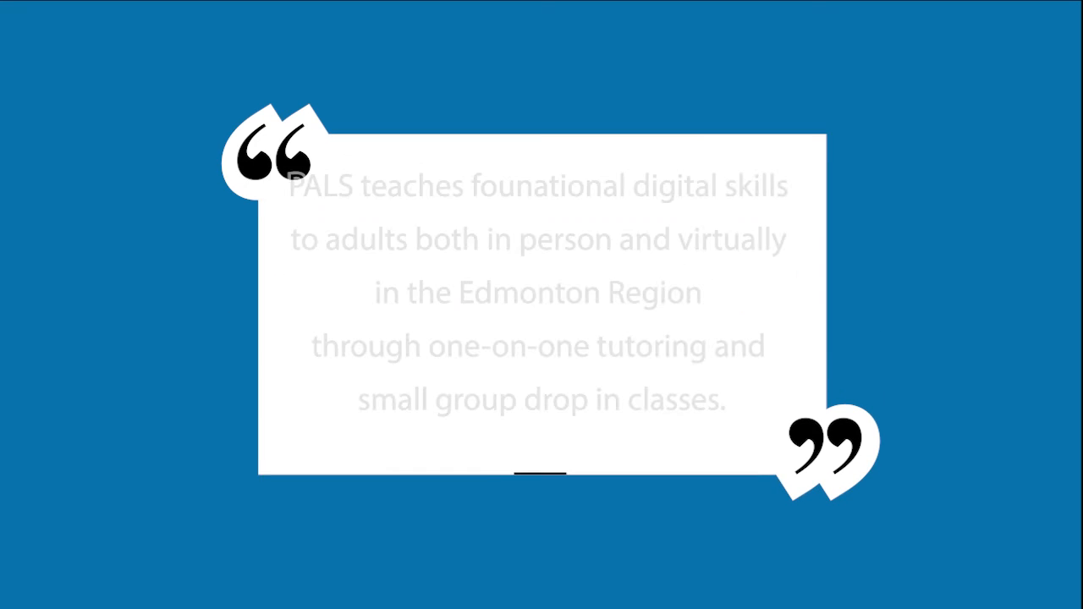